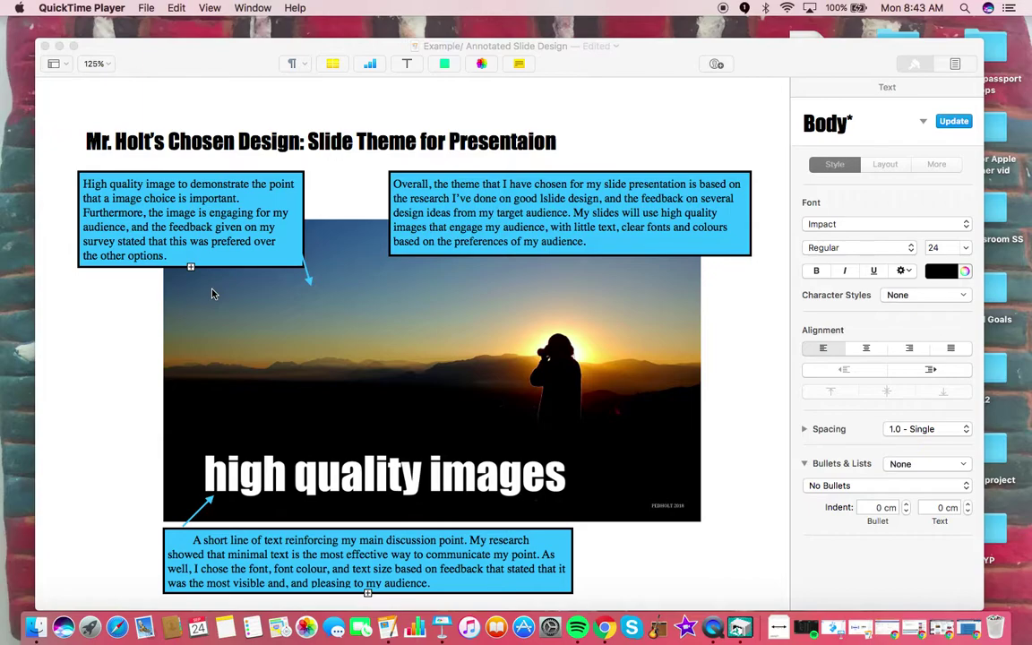
Minimize the finished 'Example/ Annotated Slide Design' document to the Dock
left_click(60, 46)
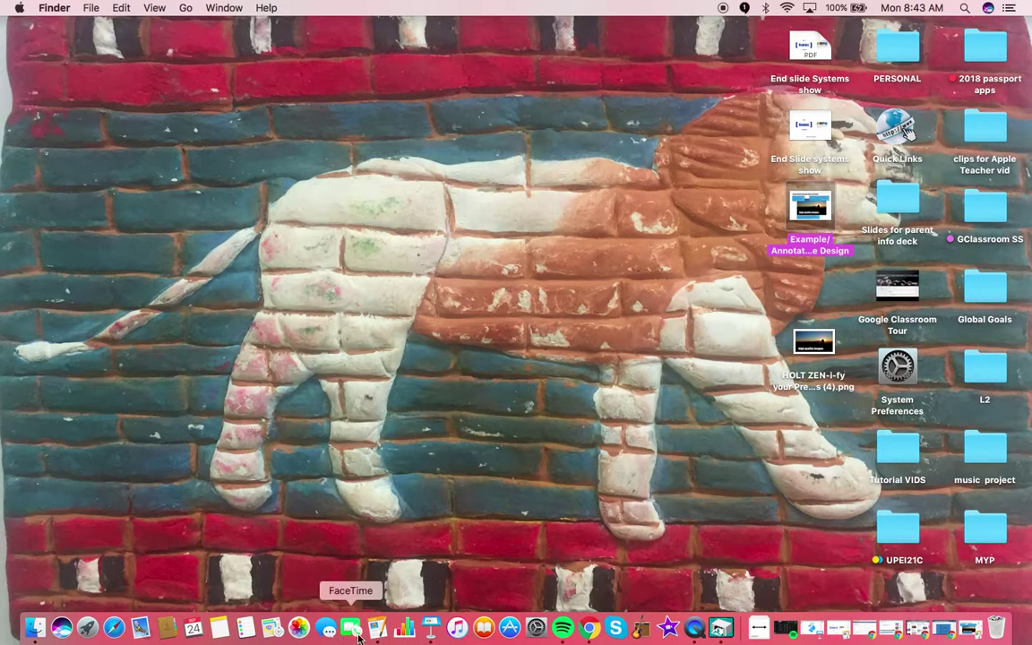
Close the other slide document and create a new document from the Blank Landscape template
left_click(377, 631)
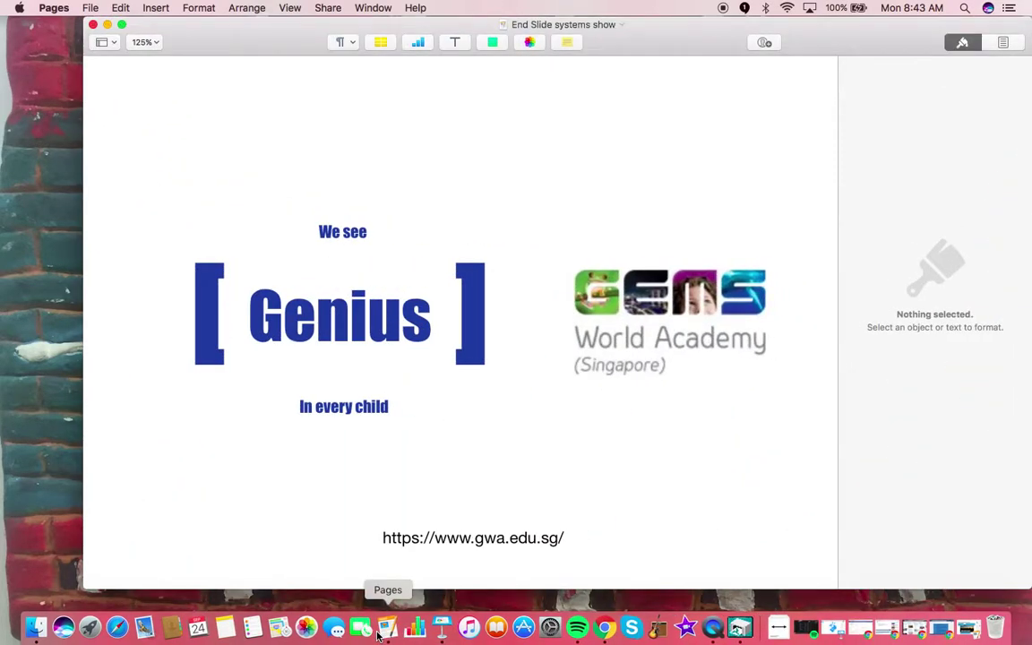
left_click(92, 25)
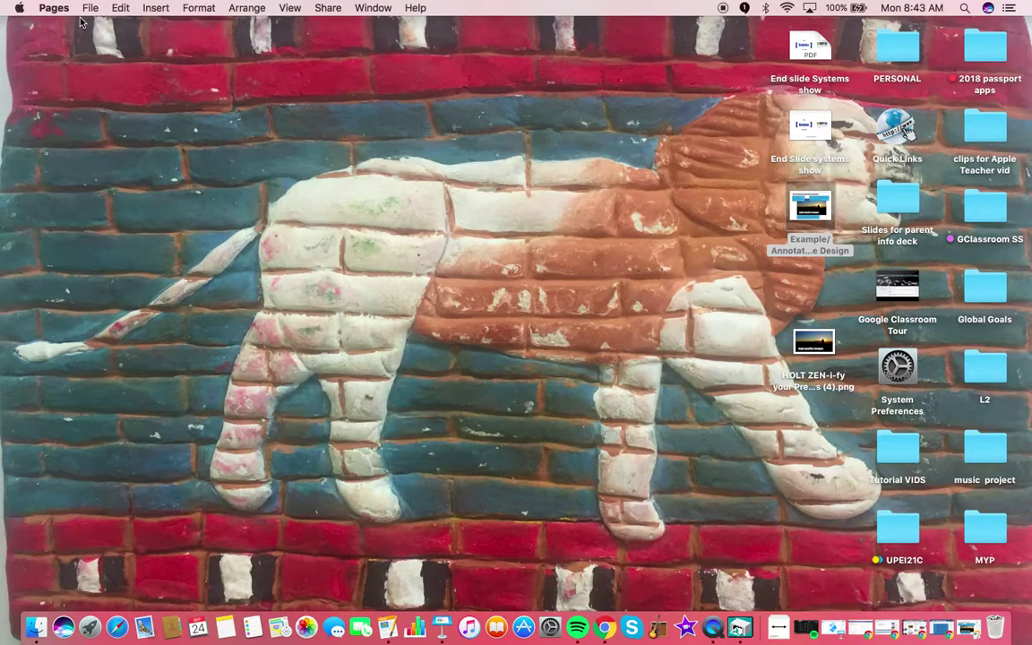
left_click(93, 11)
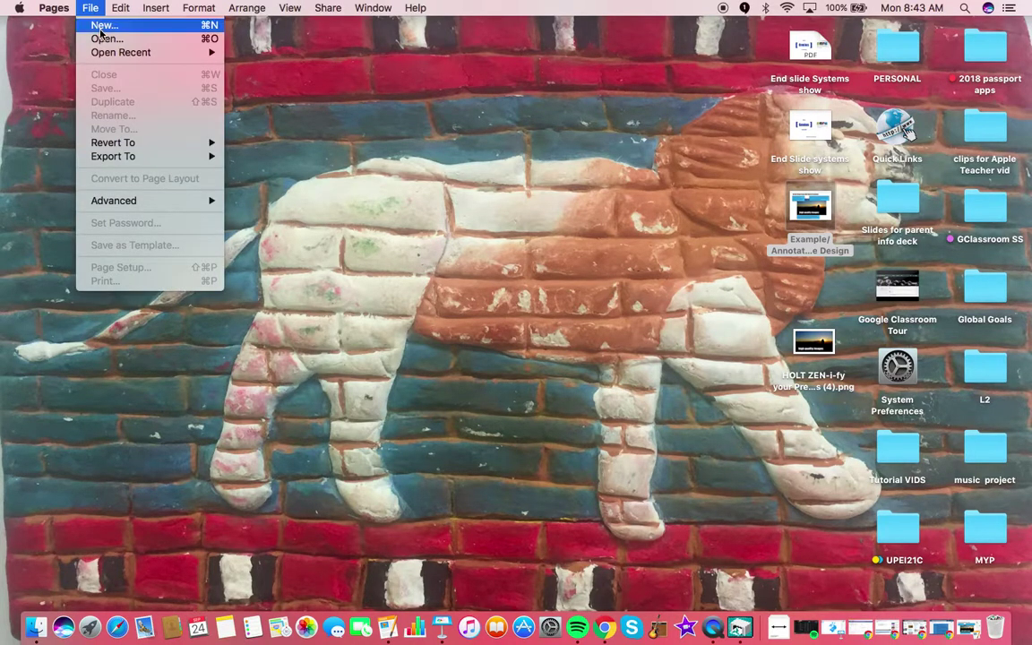
left_click(100, 27)
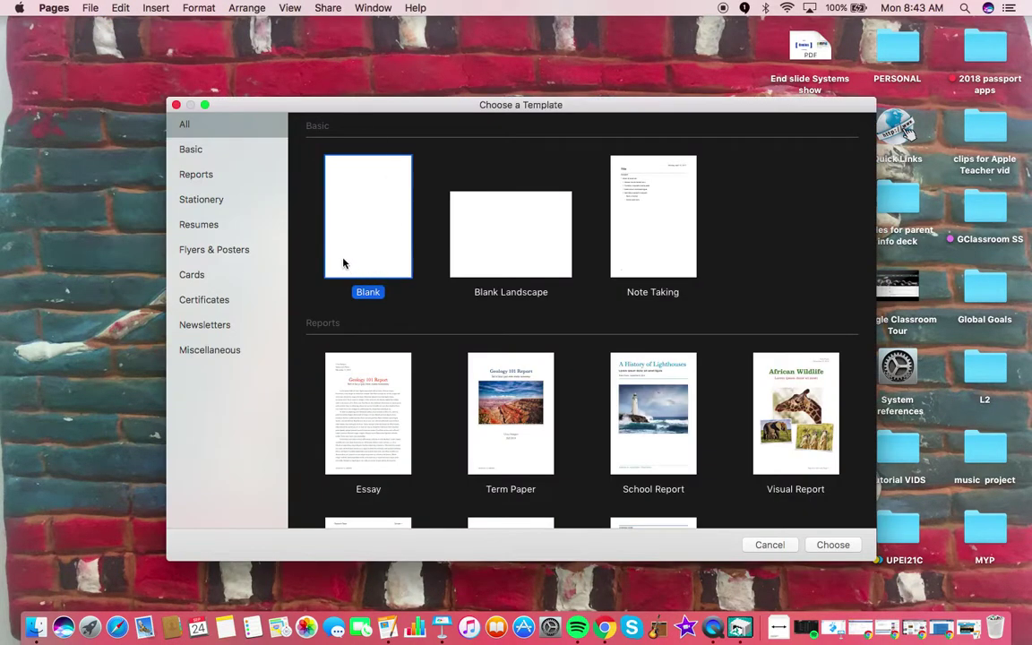
left_click(517, 265)
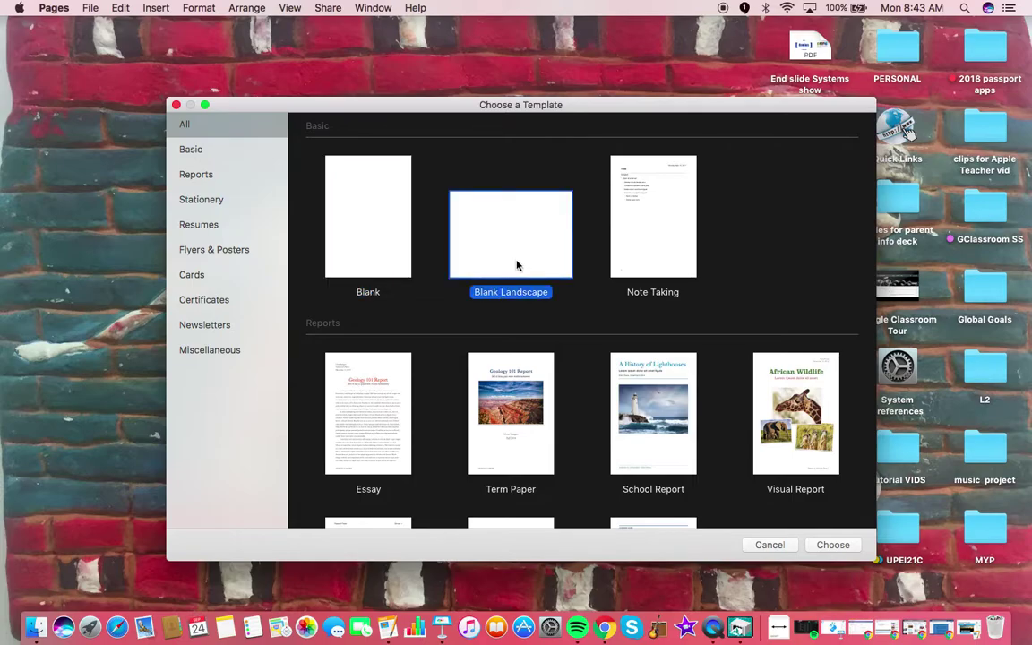
left_click(833, 545)
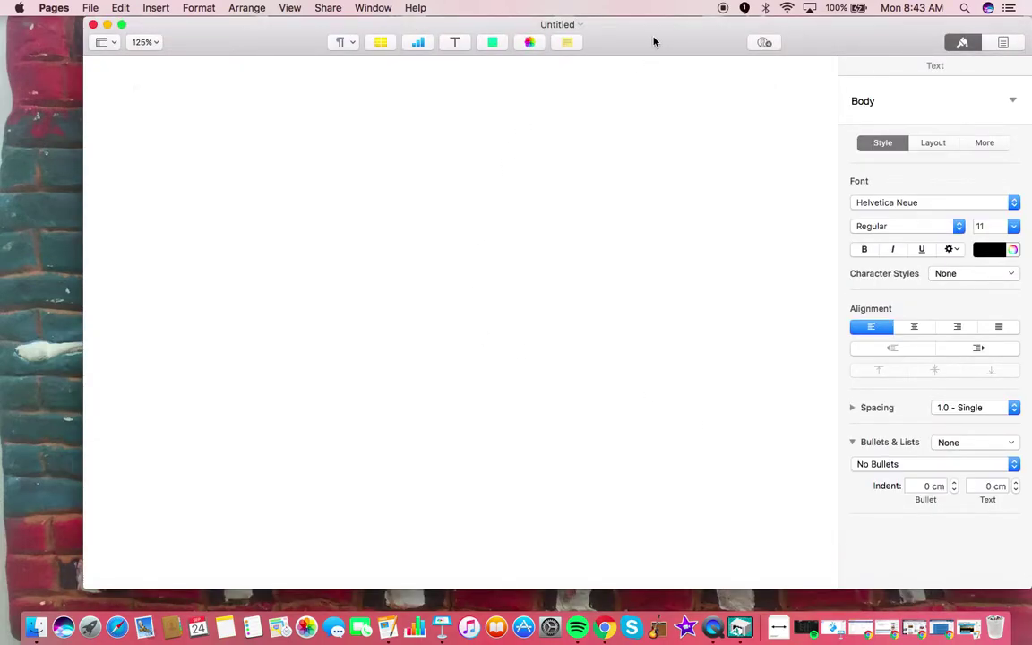
Drag the HOLT ZEN png from the desktop onto the page and centre it
left_click_drag(653, 39, 615, 48)
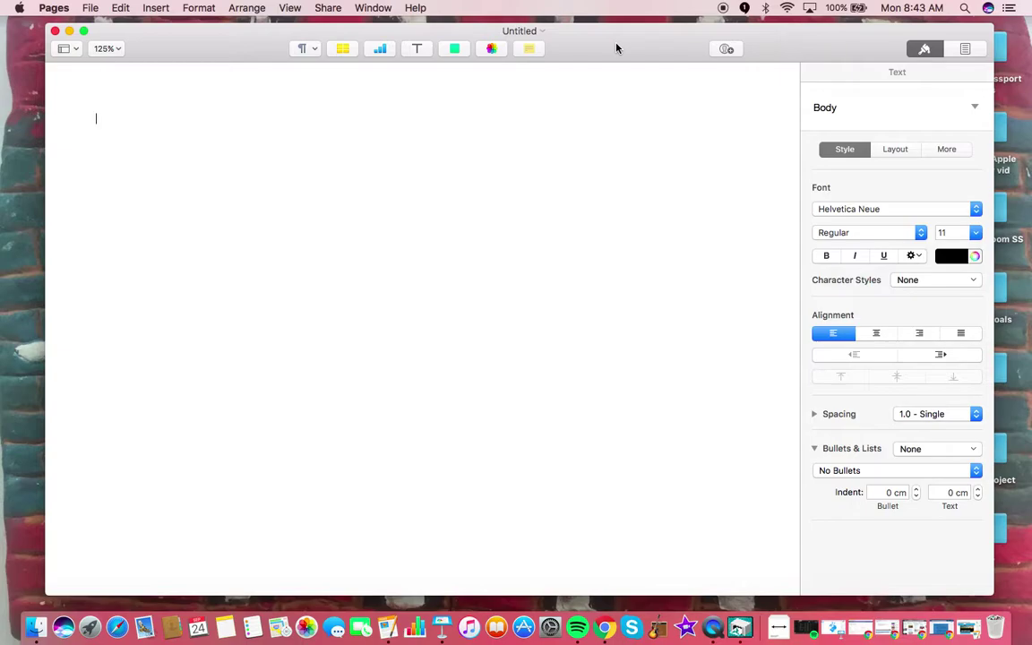
mouse_move(616, 49)
left_mouse_down()
mouse_move(828, 51)
mouse_move(604, 47)
left_mouse_up()
left_click_drag(540, 50, 338, 43)
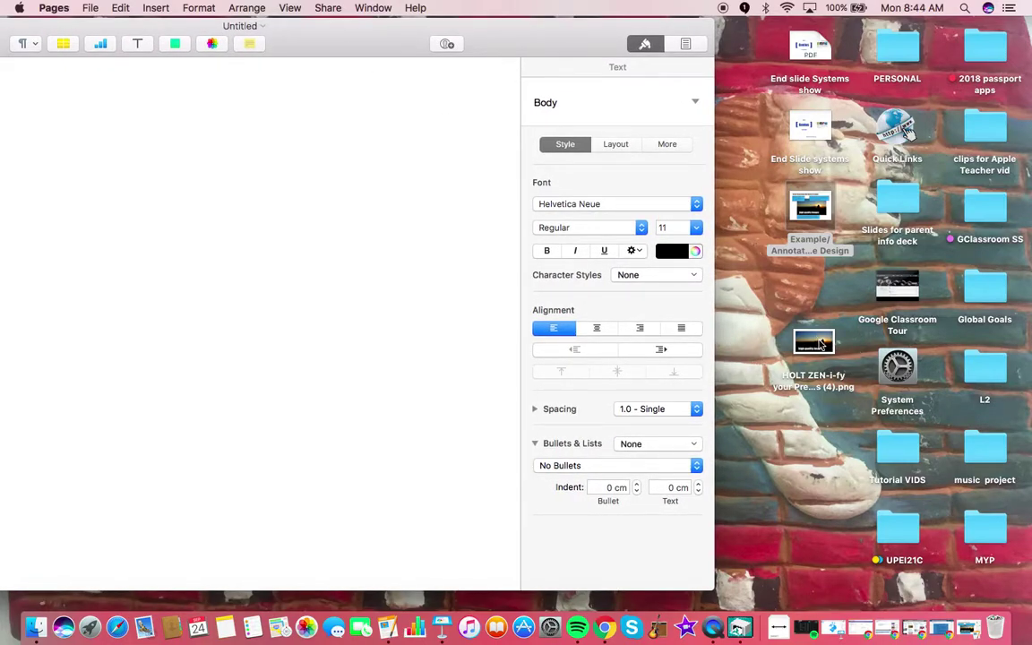
left_click_drag(819, 343, 283, 309)
double_click(306, 27)
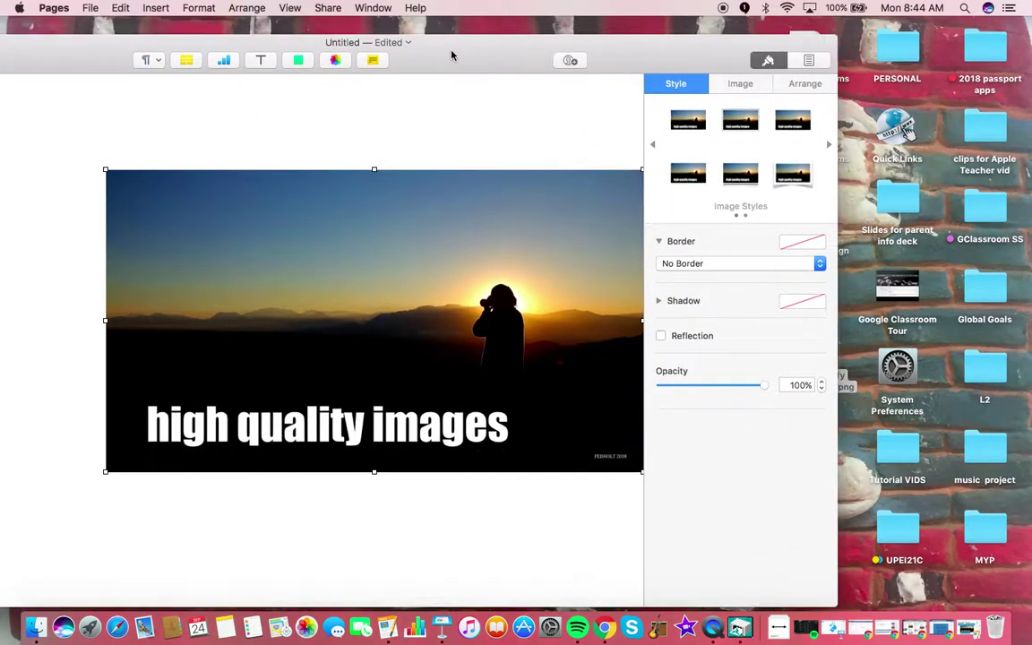
left_click_drag(530, 29, 577, 37)
left_click_drag(545, 256, 438, 271)
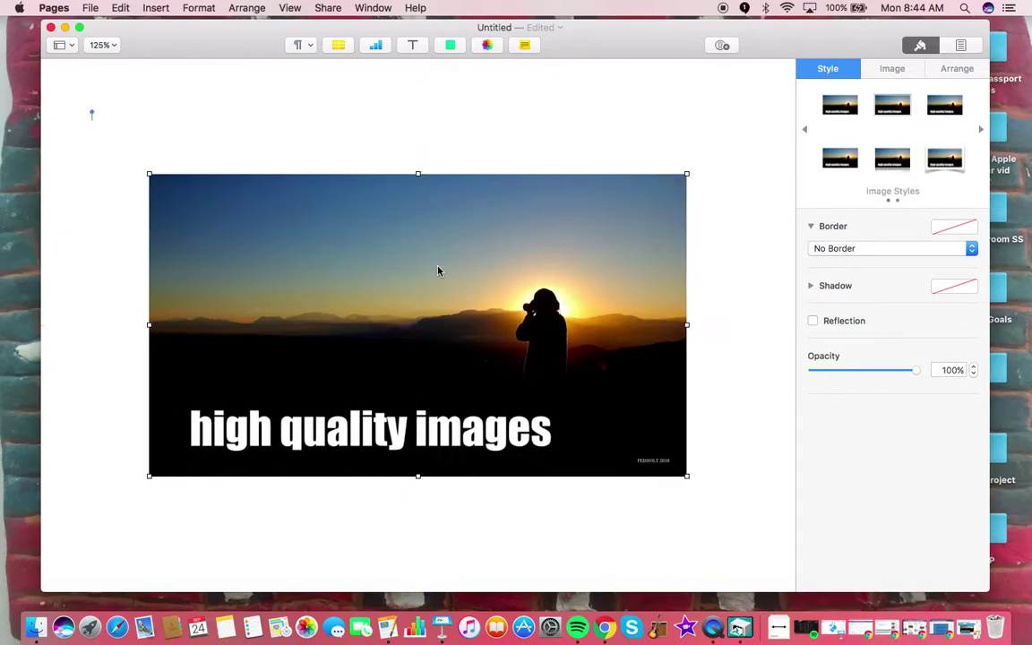
Type the title ending 'Chosen Design: Slide Theme Presentation' at the top, set in Impact 24 pt
left_click(106, 119)
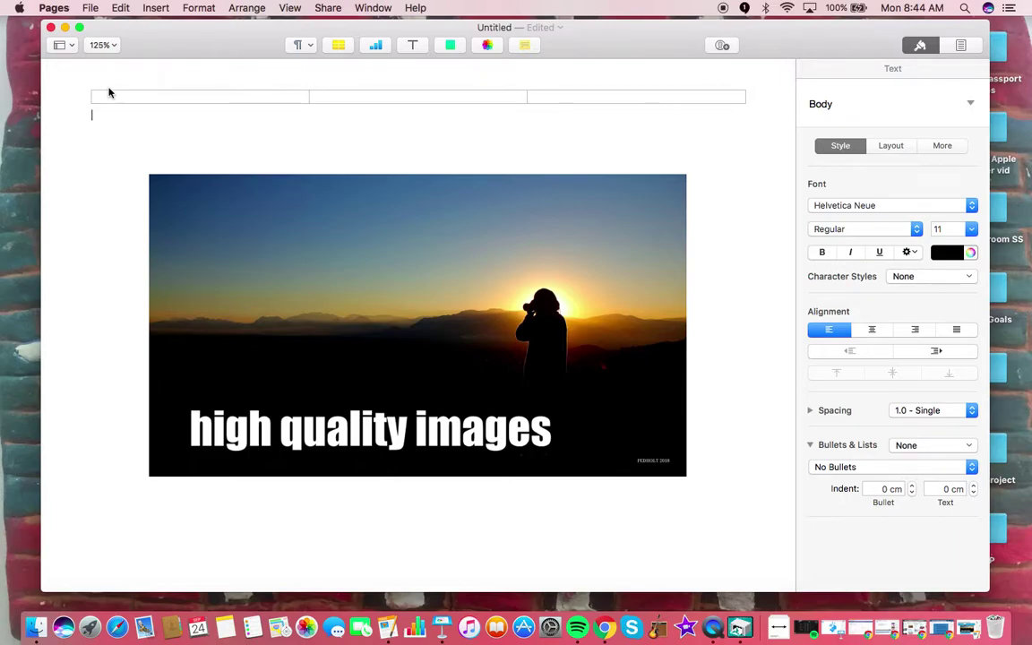
type("Mr Holt's Chosen Design: Slide Th")
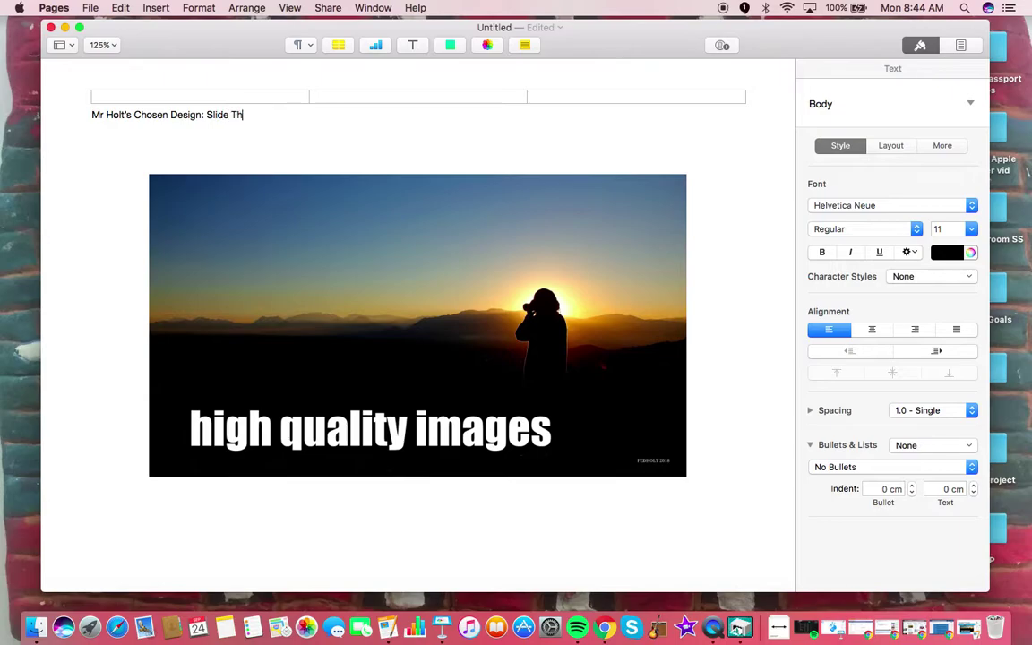
type("eme Presentation")
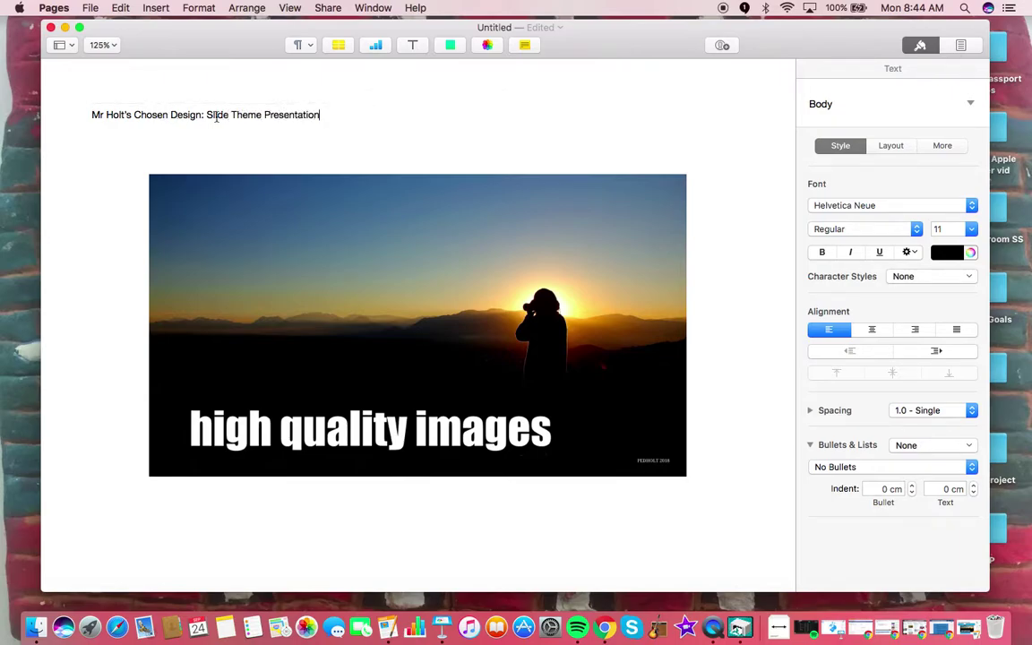
key("super+a")
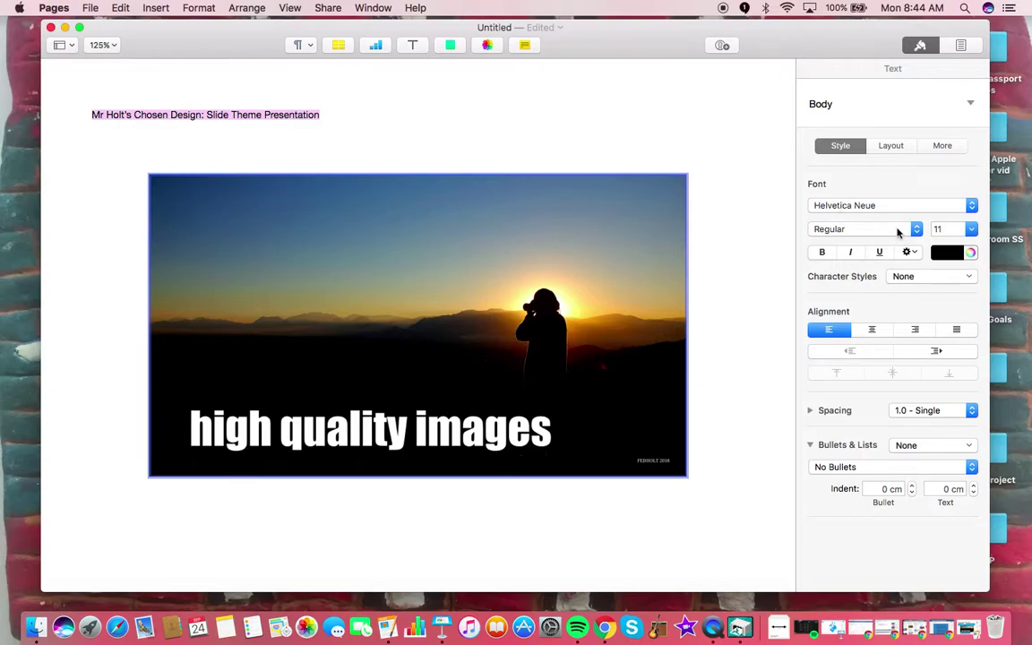
left_click(931, 210)
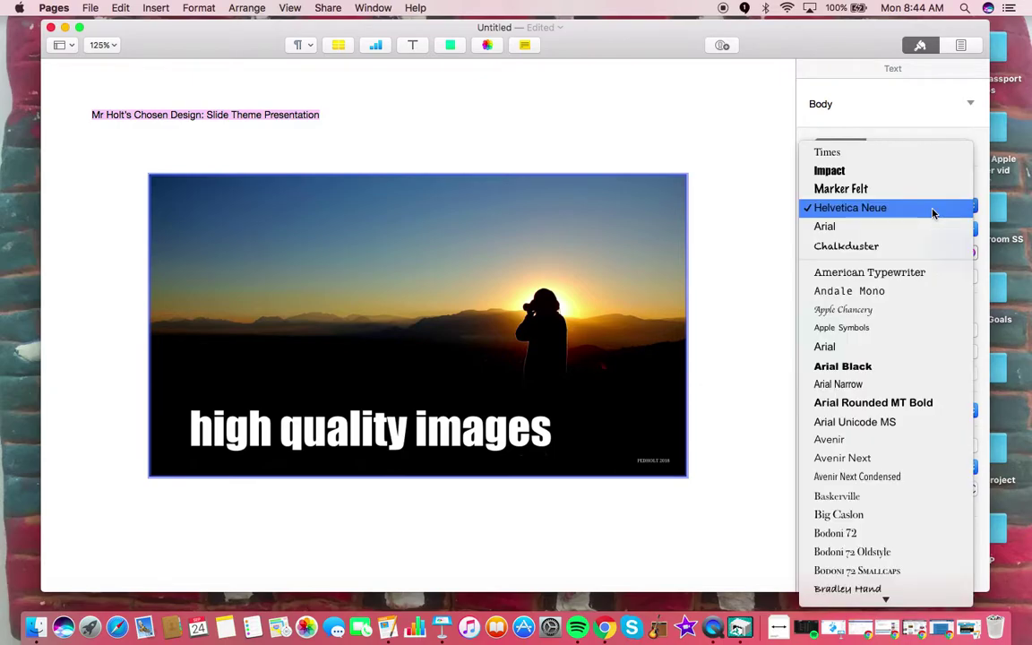
left_click(857, 173)
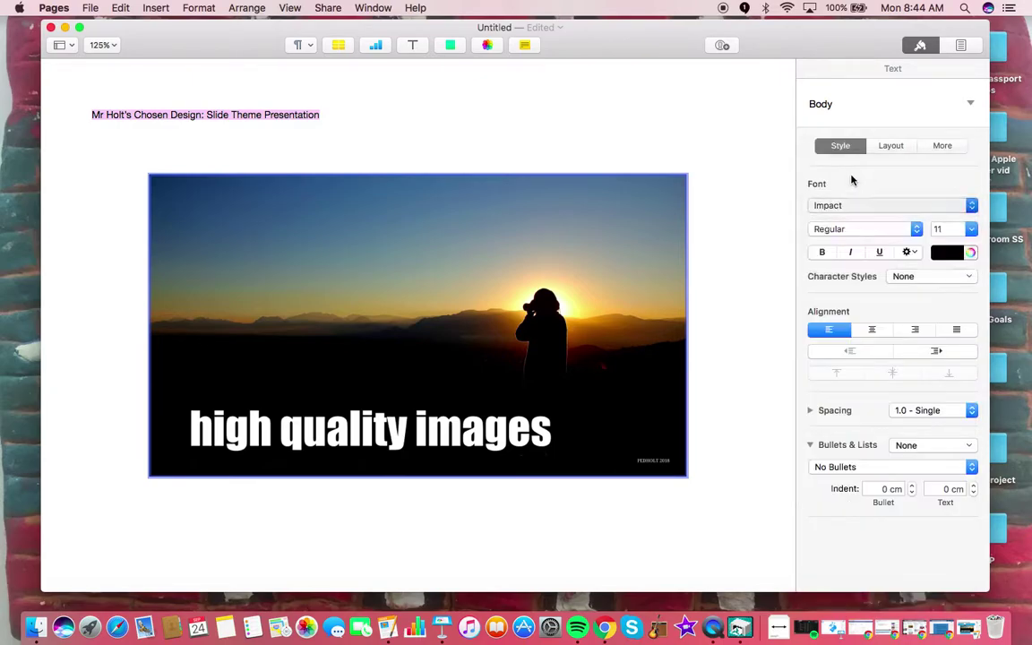
left_click(915, 231)
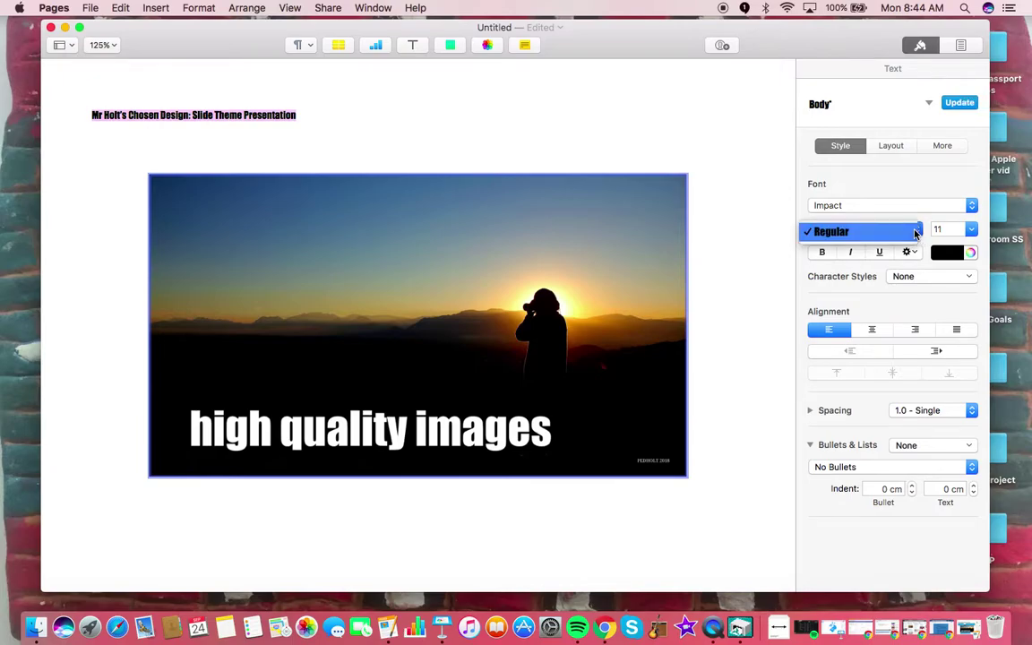
left_click(916, 231)
left_click(970, 229)
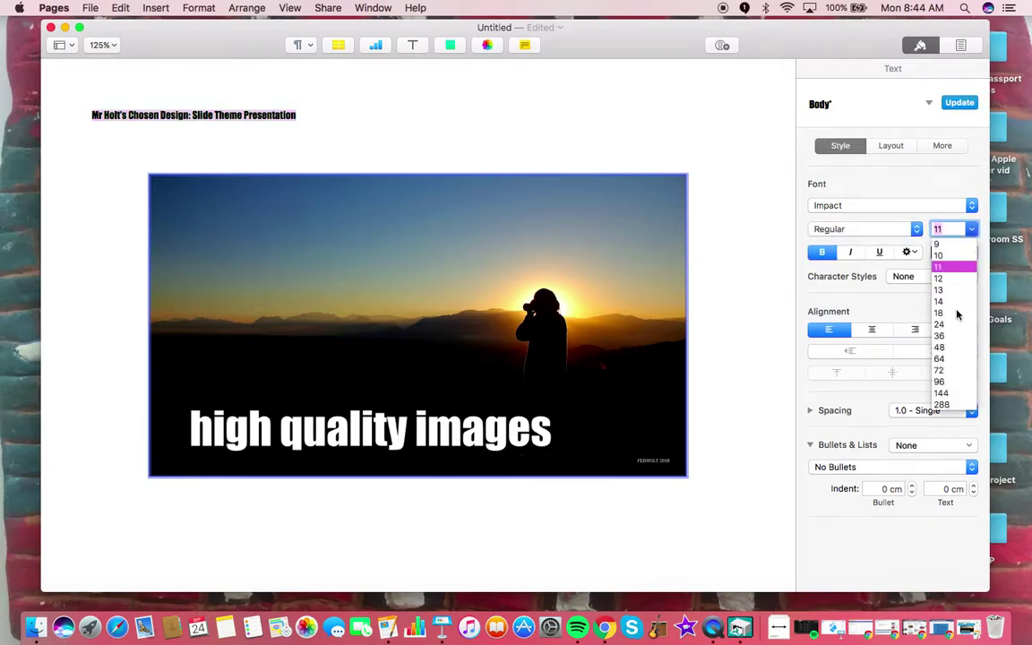
left_click(938, 324)
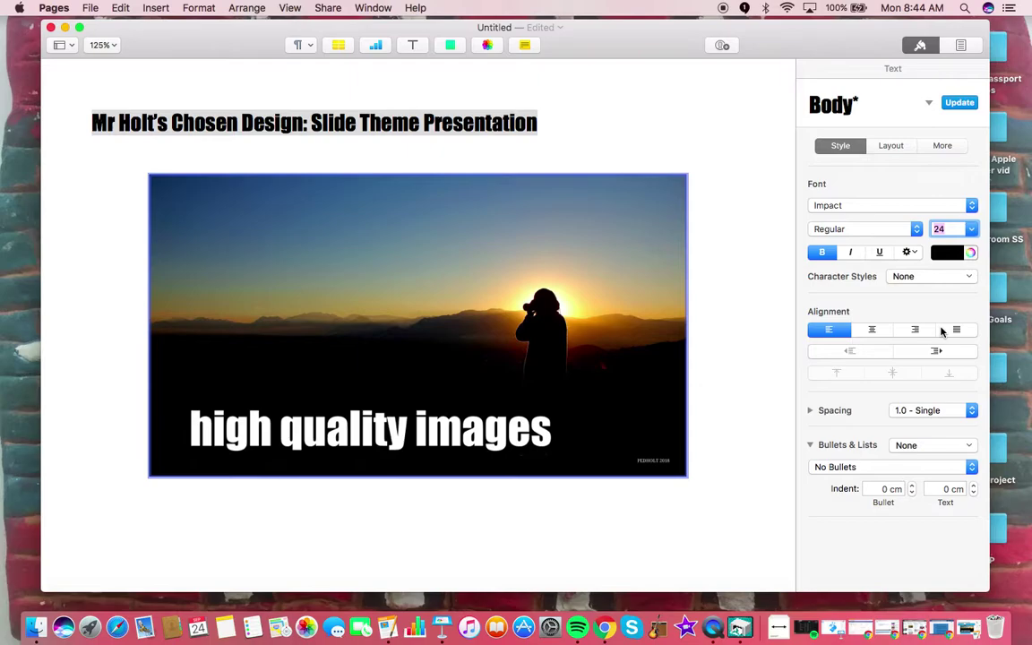
Insert a text box on the photo's top-left corner below the title and select its placeholder
left_click(562, 125)
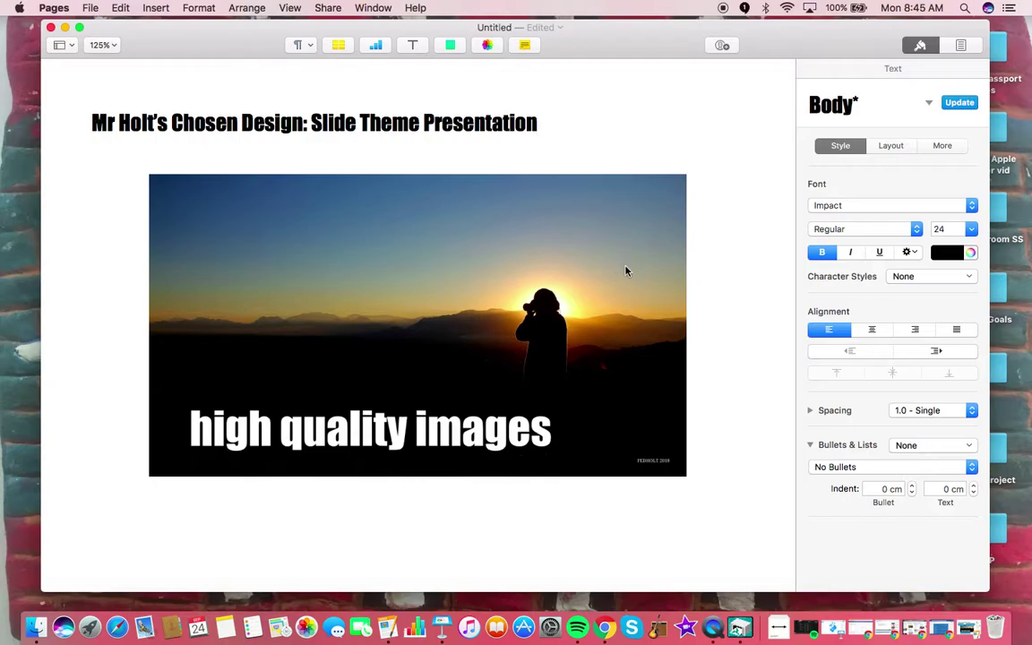
left_click(411, 46)
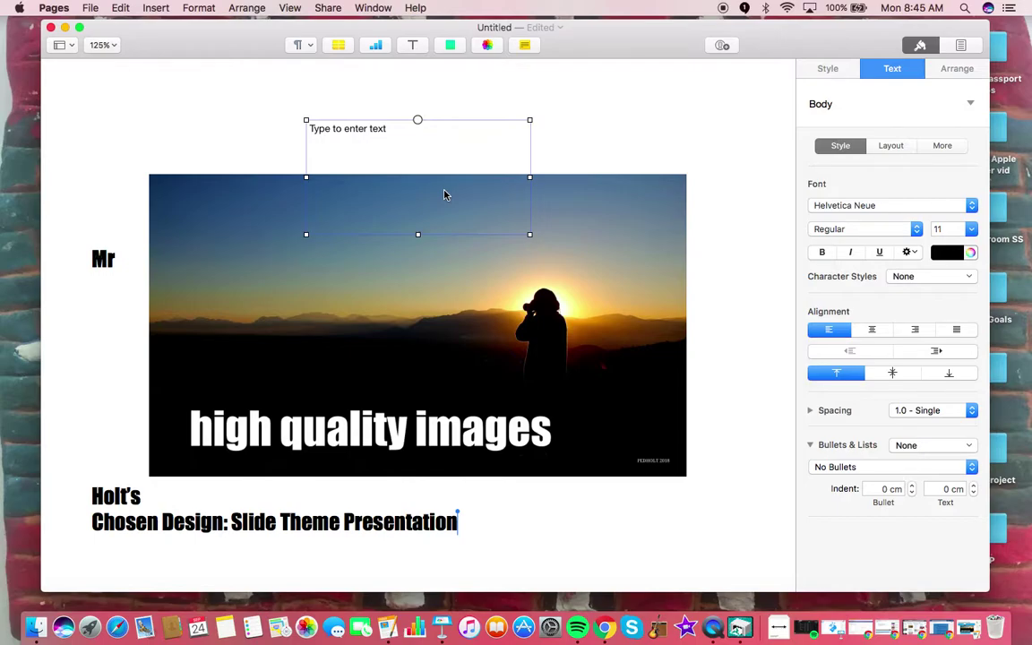
left_click_drag(445, 194, 223, 231)
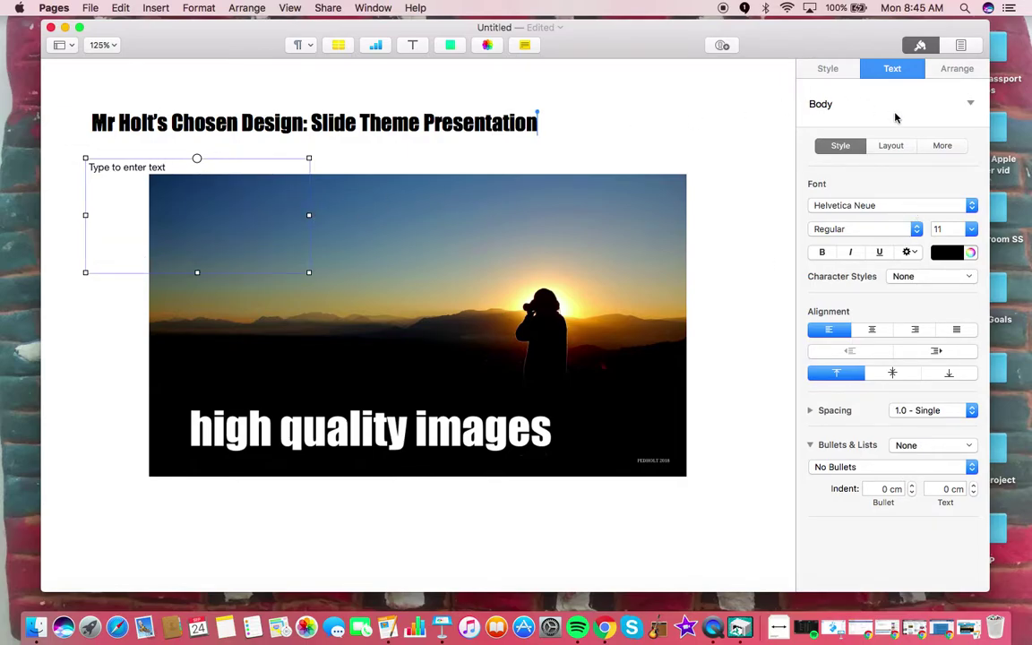
left_click(152, 179)
left_click(144, 169)
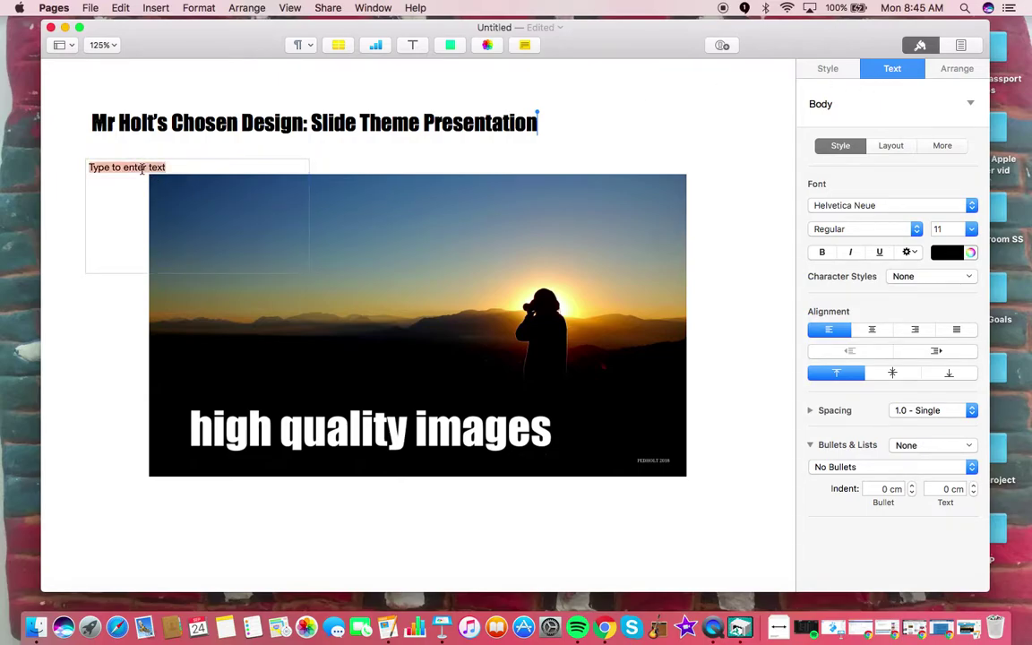
key("Right")
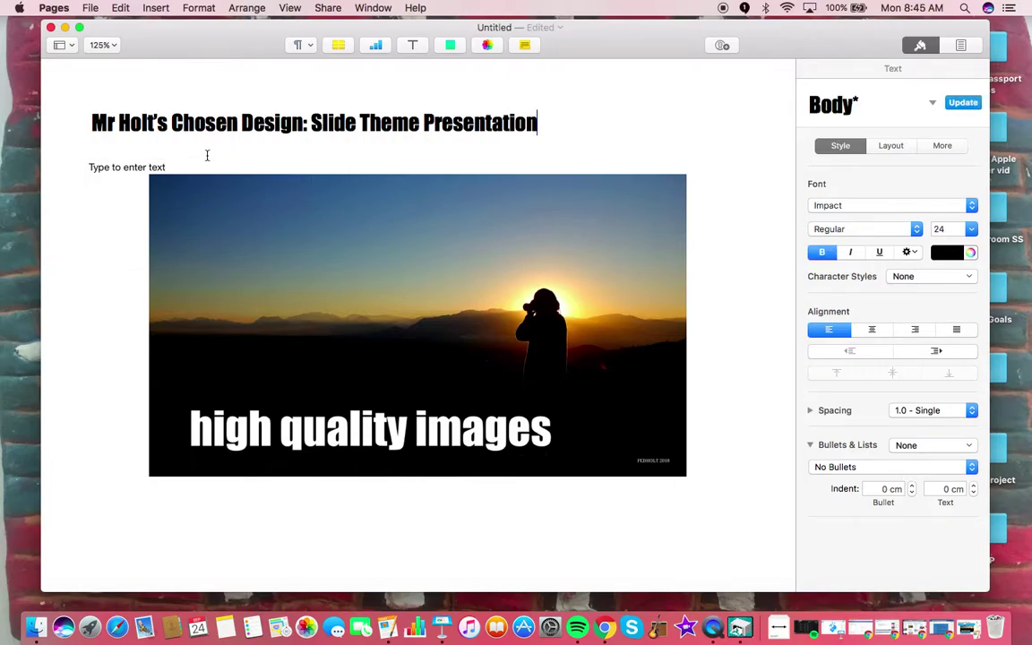
Give the text box a light blue Color Fill
left_click(122, 186)
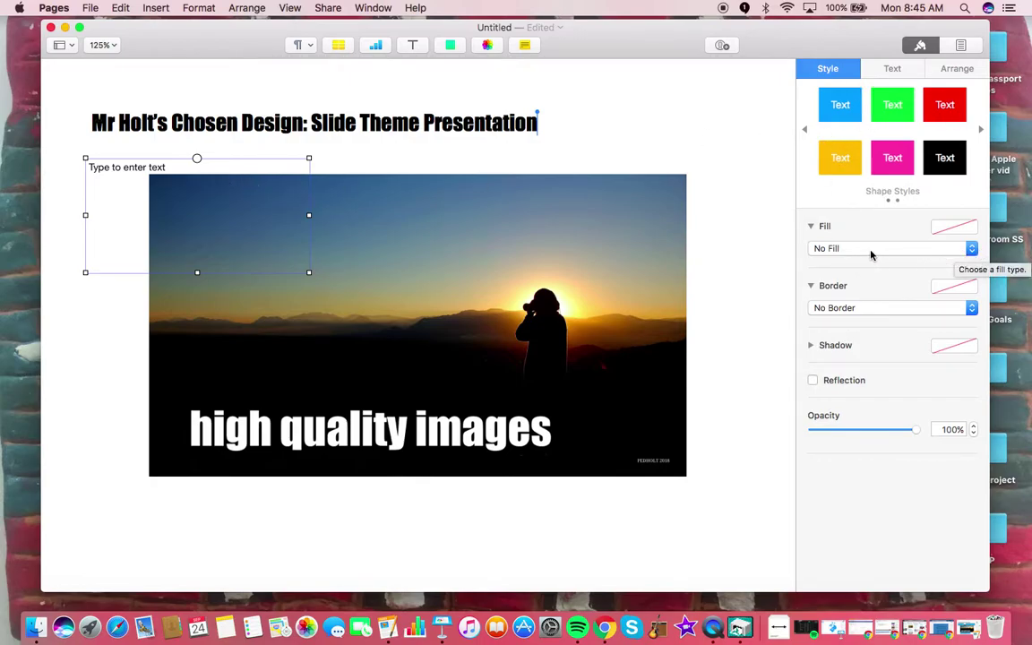
left_click(918, 248)
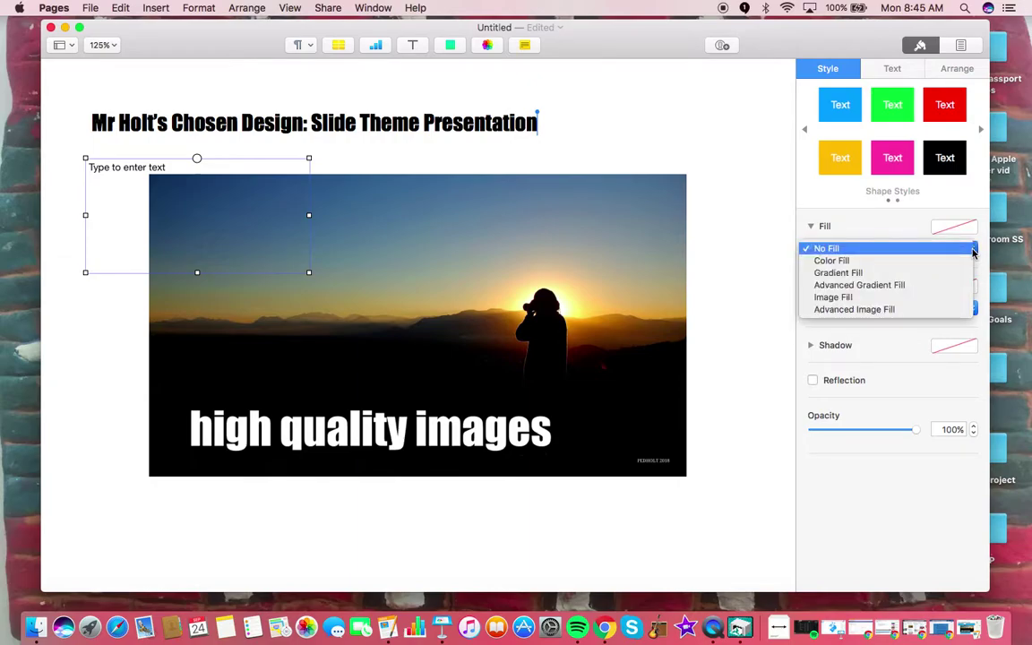
left_click(903, 261)
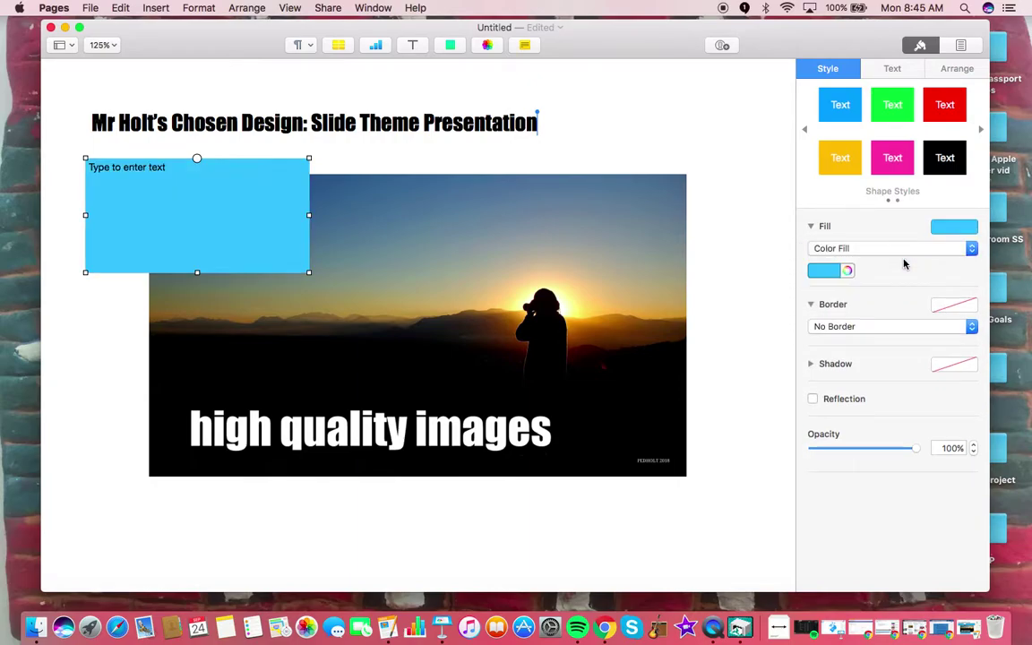
left_click(833, 270)
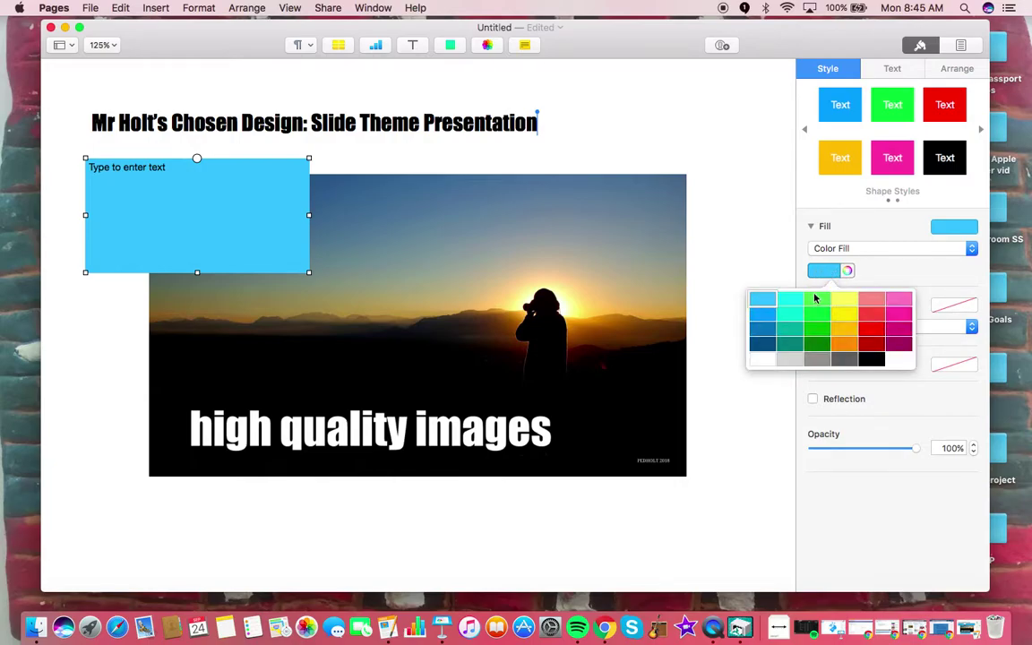
left_click(814, 299)
left_click(832, 272)
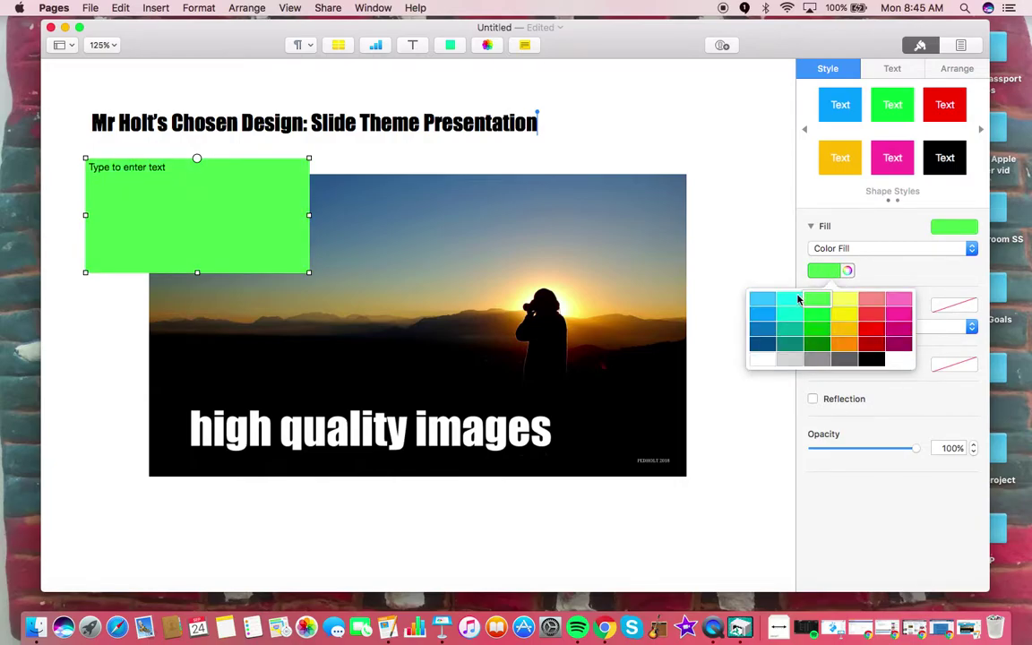
left_click(769, 299)
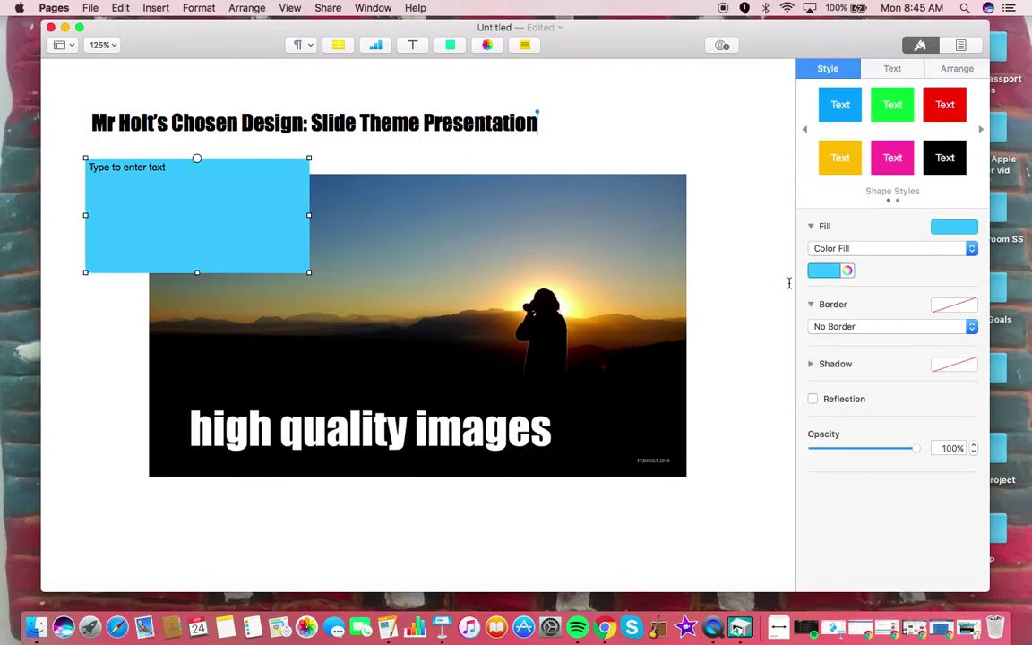
Add a thin 2 pt black line border to the text box
left_click(850, 326)
left_click(841, 340)
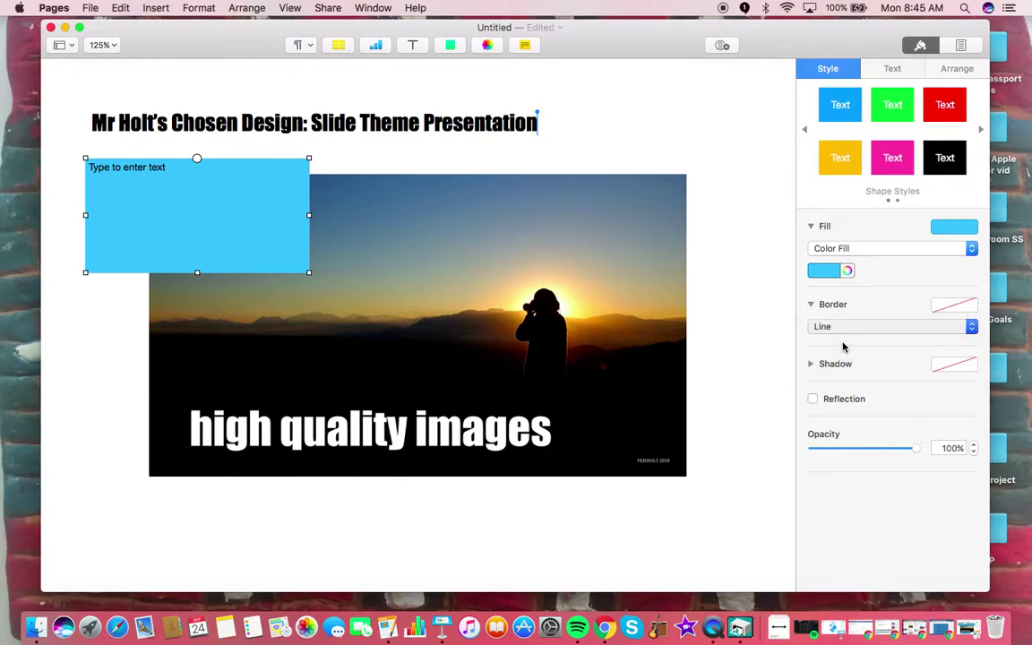
left_click(967, 306)
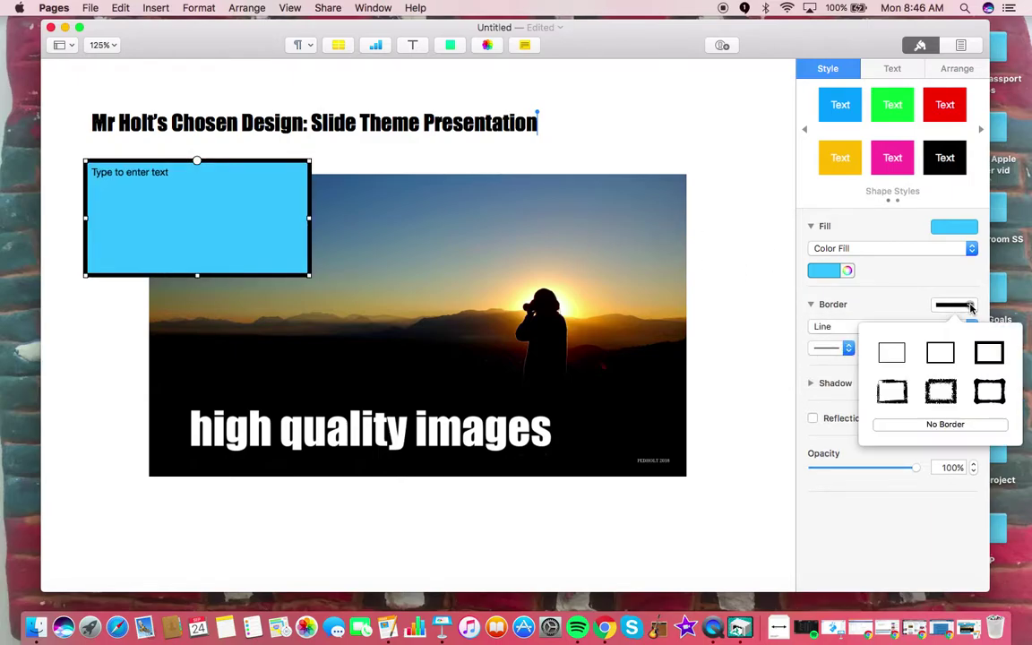
left_click(942, 355)
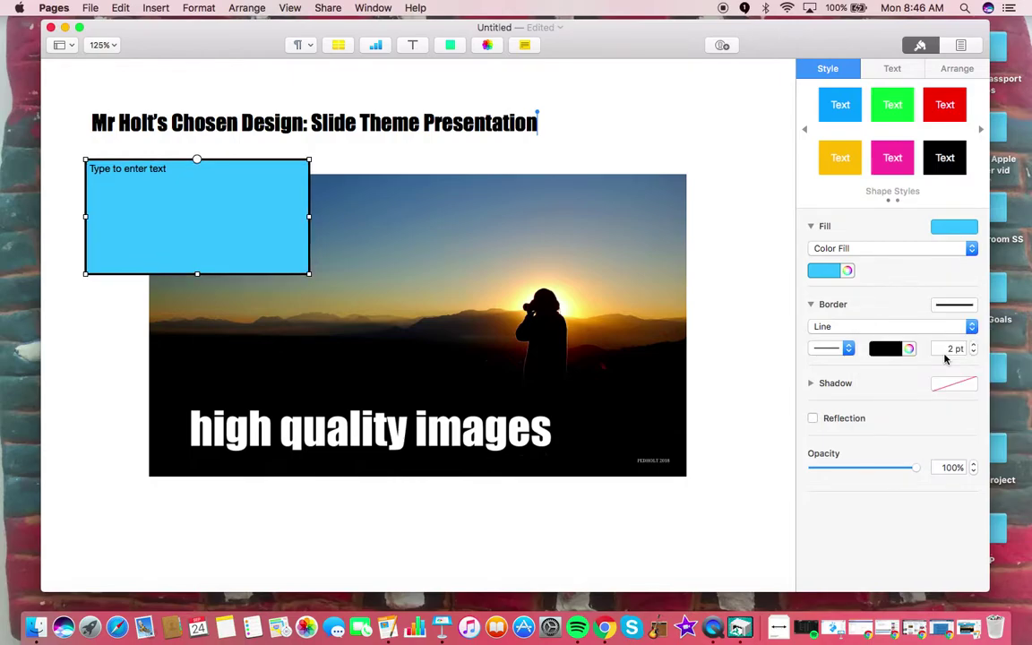
Copy the example document's top-left annotation paragraph and paste it over the text box placeholder
left_click(105, 169)
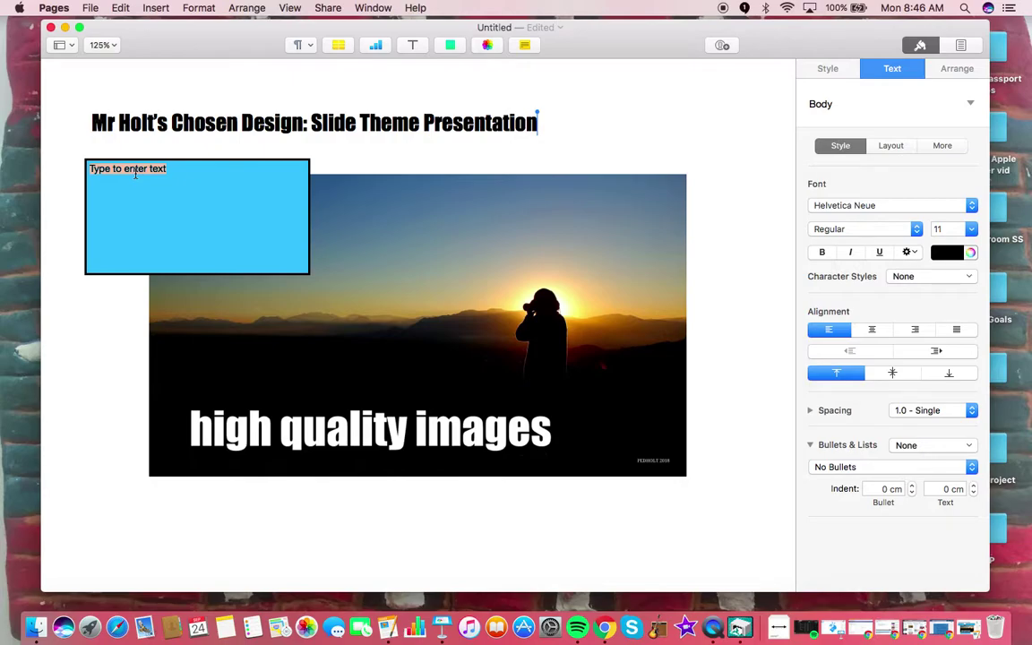
left_click(972, 630)
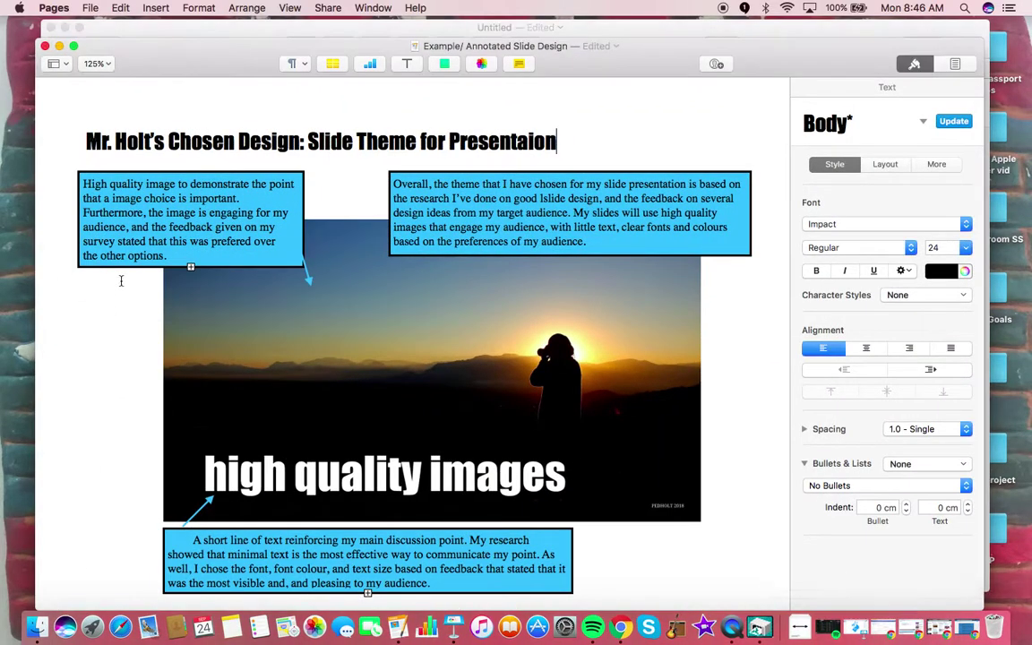
left_click(98, 179)
triple_click(106, 174)
key("super+c")
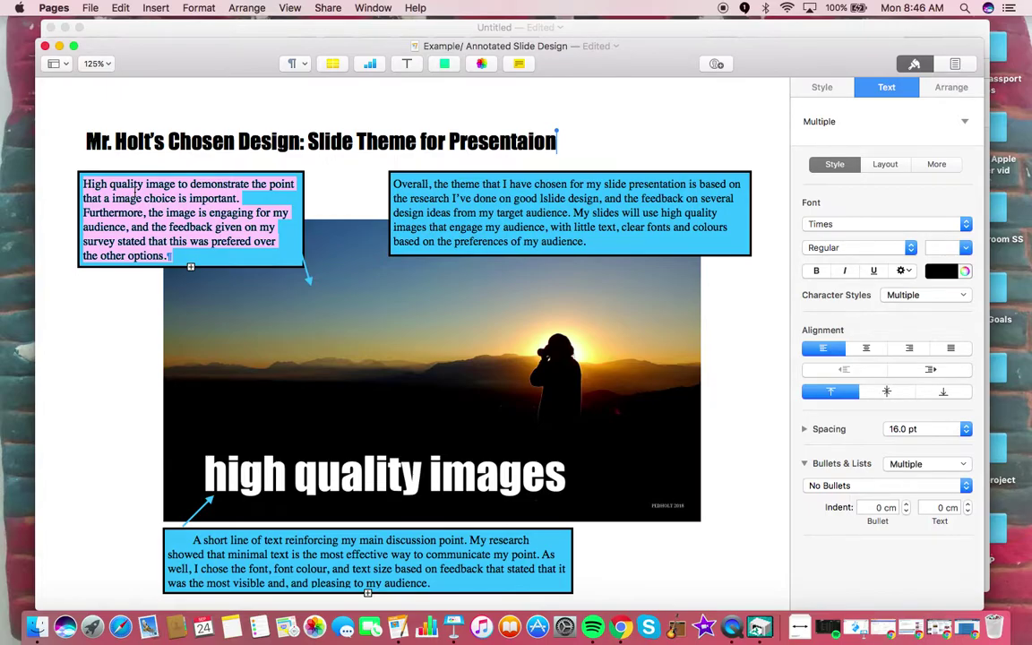
key("ctrl+Up")
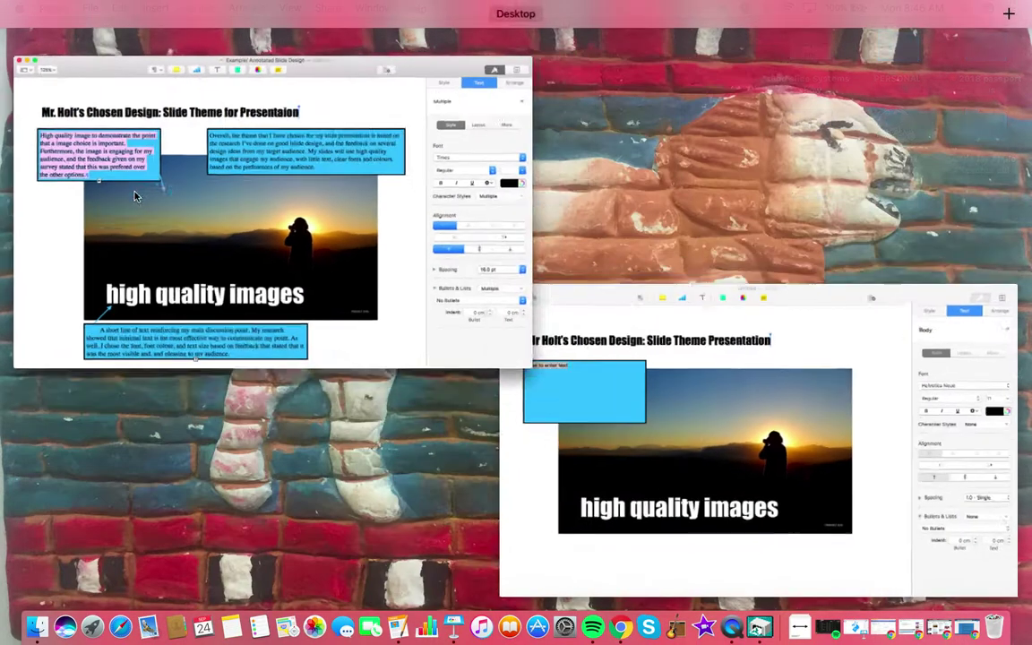
left_click(562, 454)
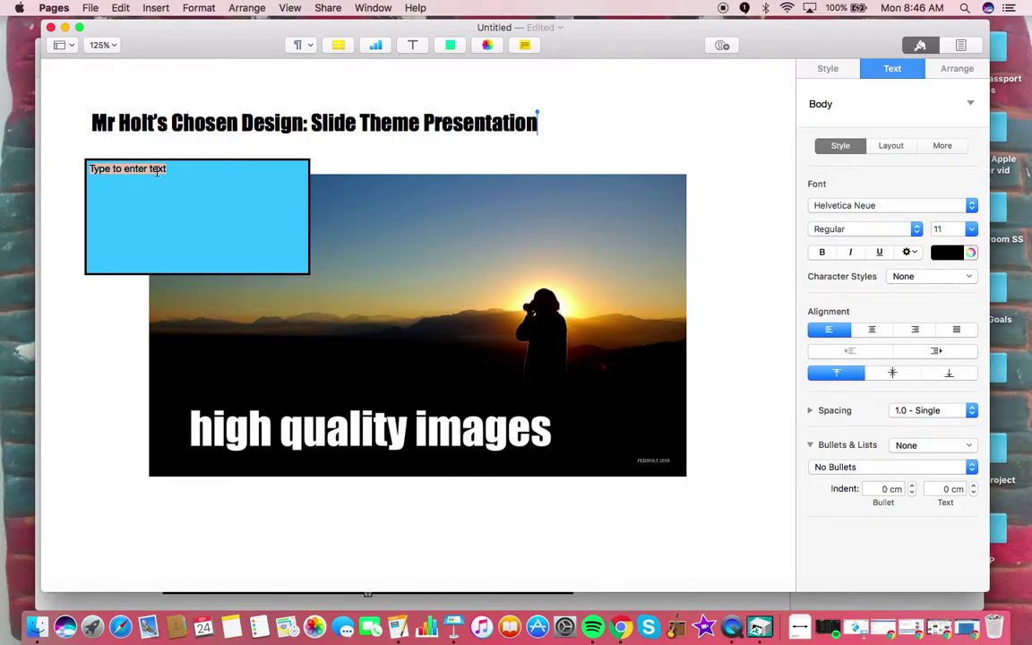
key("super+v")
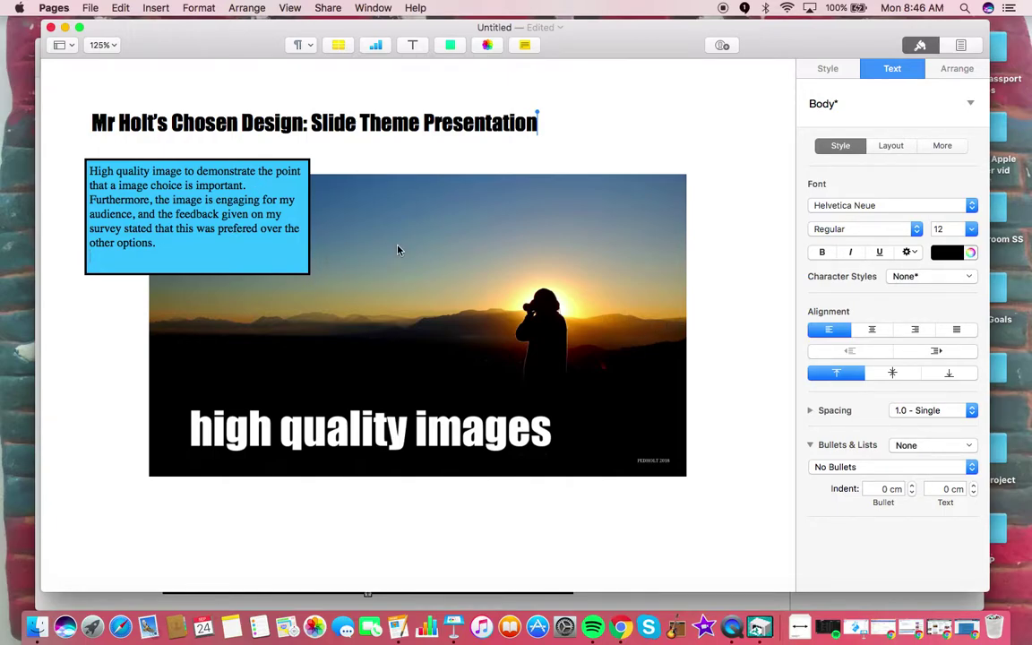
Insert an arrow and colour it with the text box's light blue using the eyedropper
left_click(450, 44)
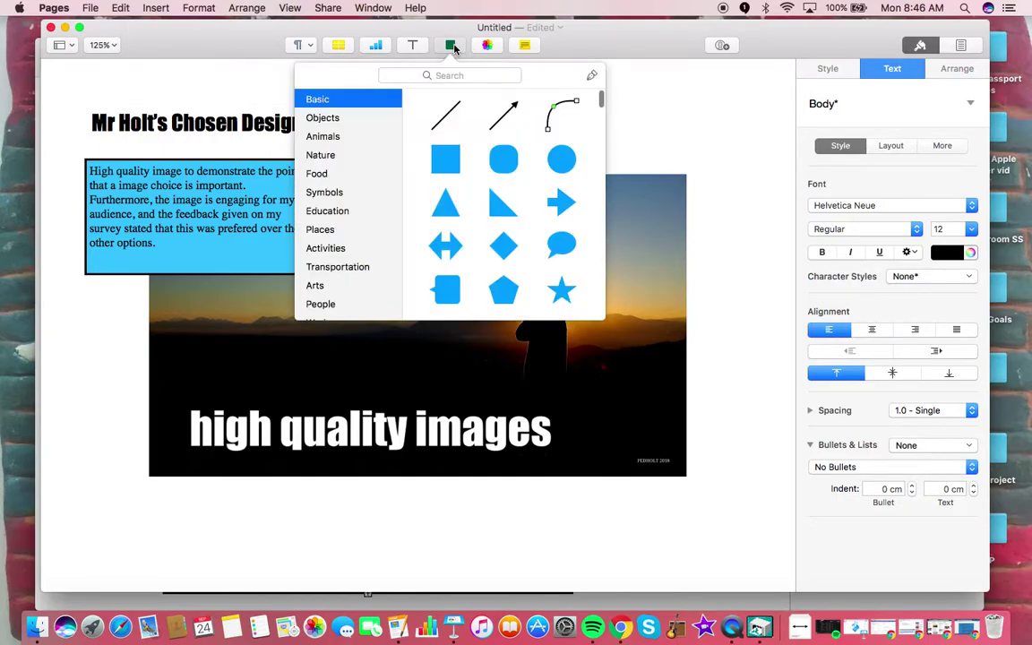
left_click(505, 115)
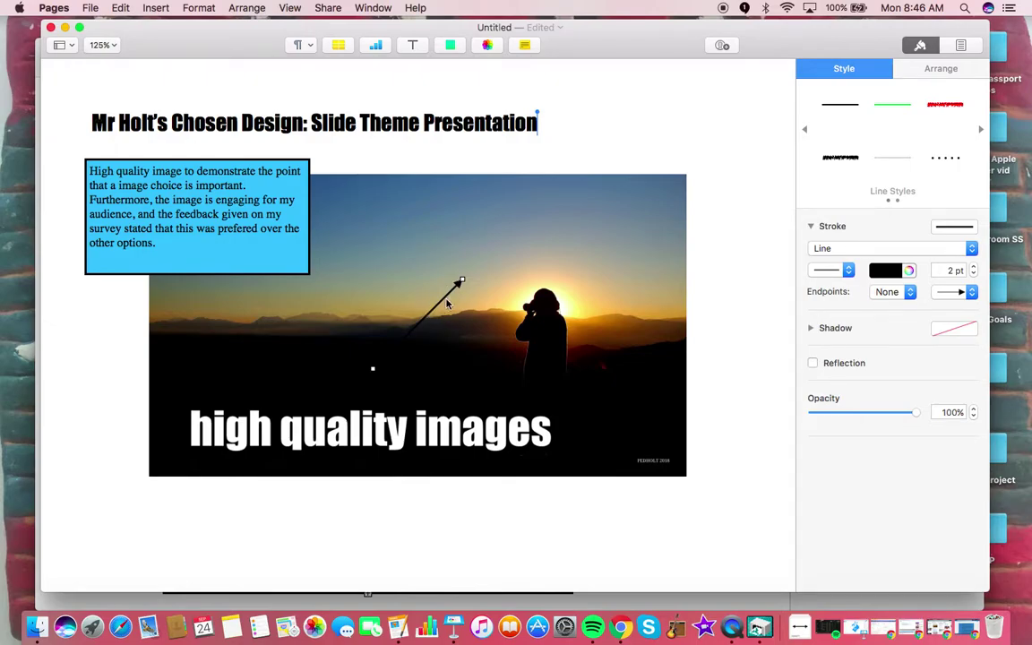
left_click(909, 270)
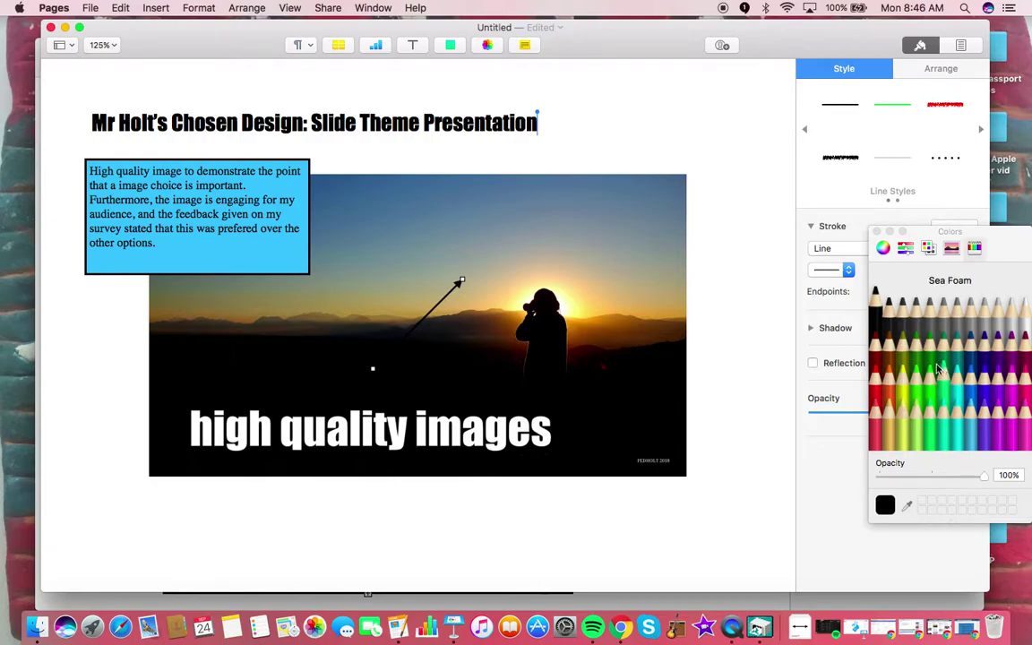
left_click(909, 508)
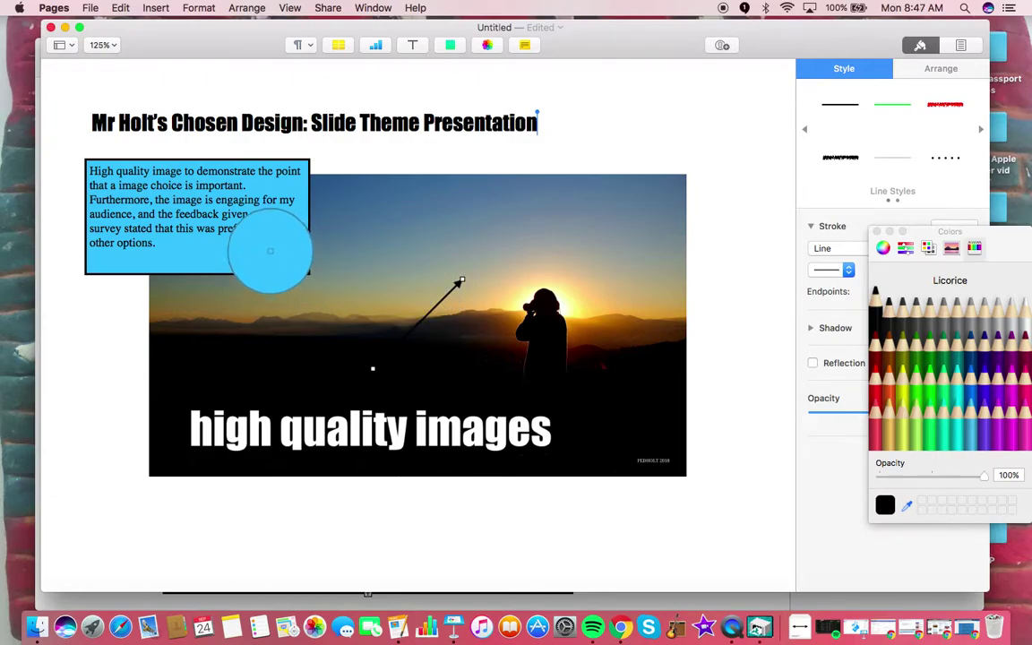
left_click(275, 257)
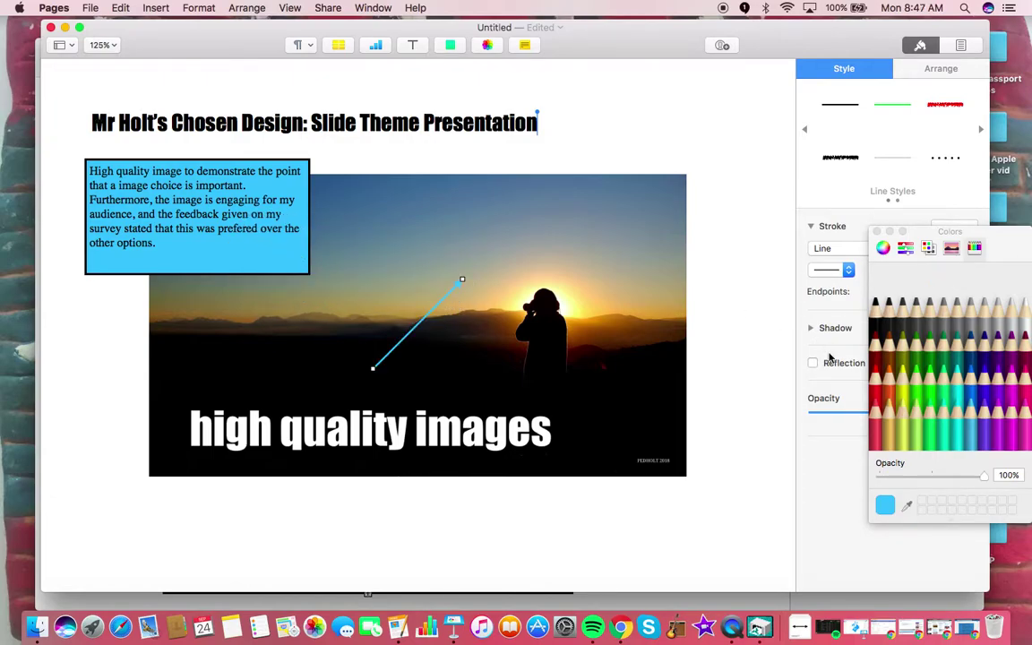
Make the arrow an 8 pt brush stroke running from the text box into the photo
left_click(877, 232)
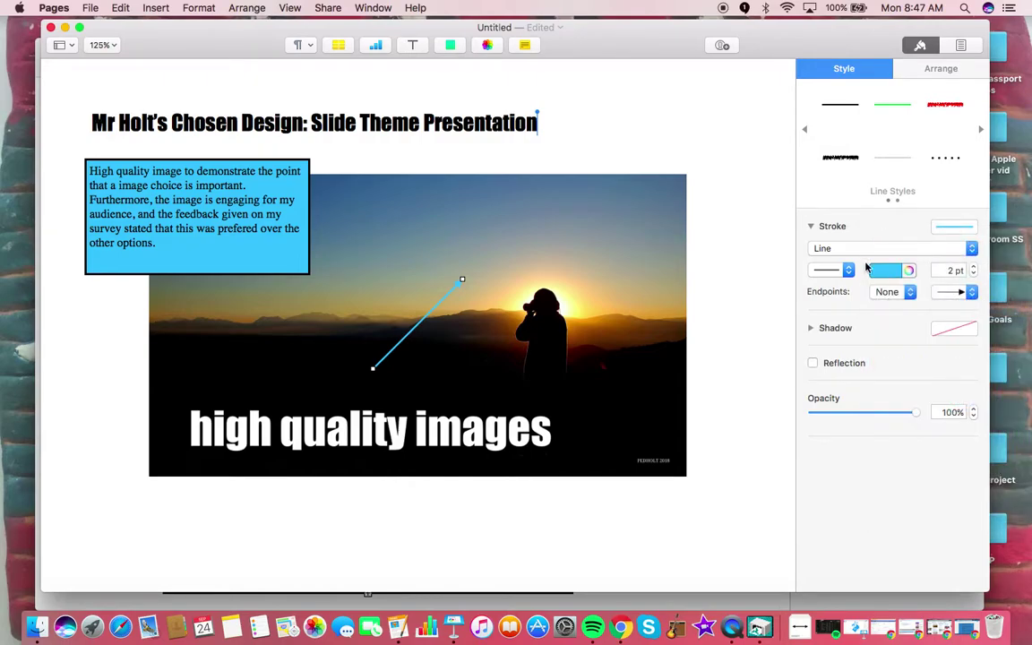
left_click(846, 271)
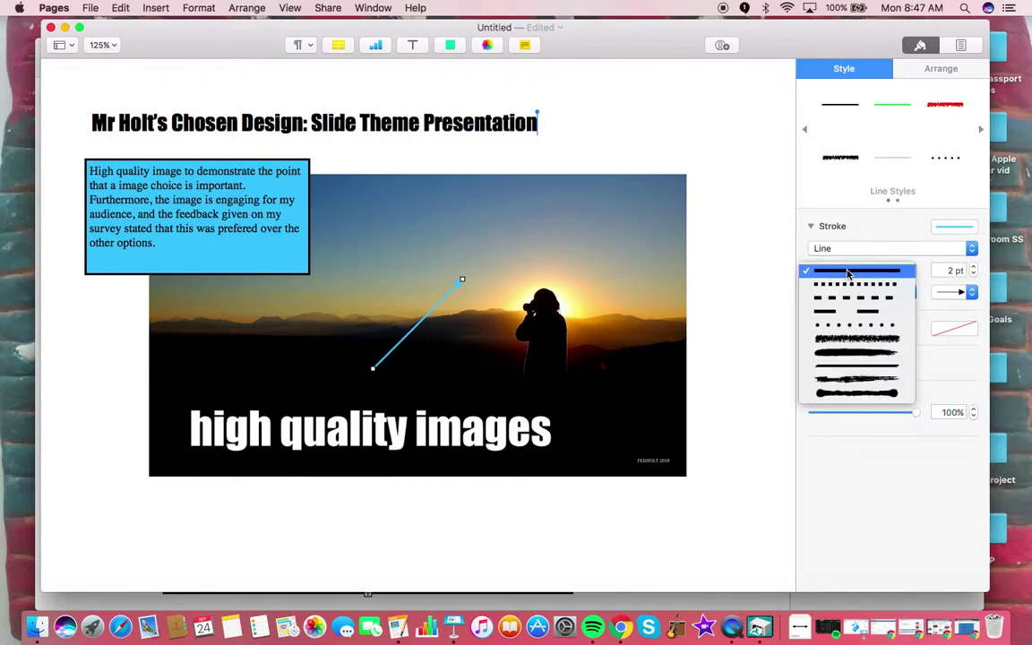
left_click(865, 353)
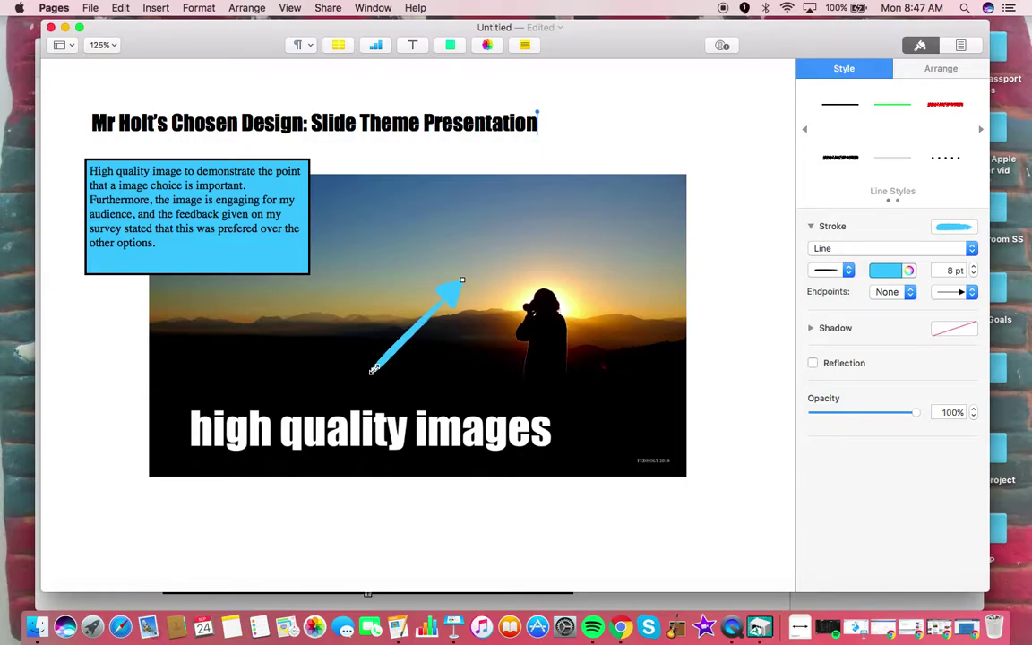
left_click_drag(375, 368, 330, 270)
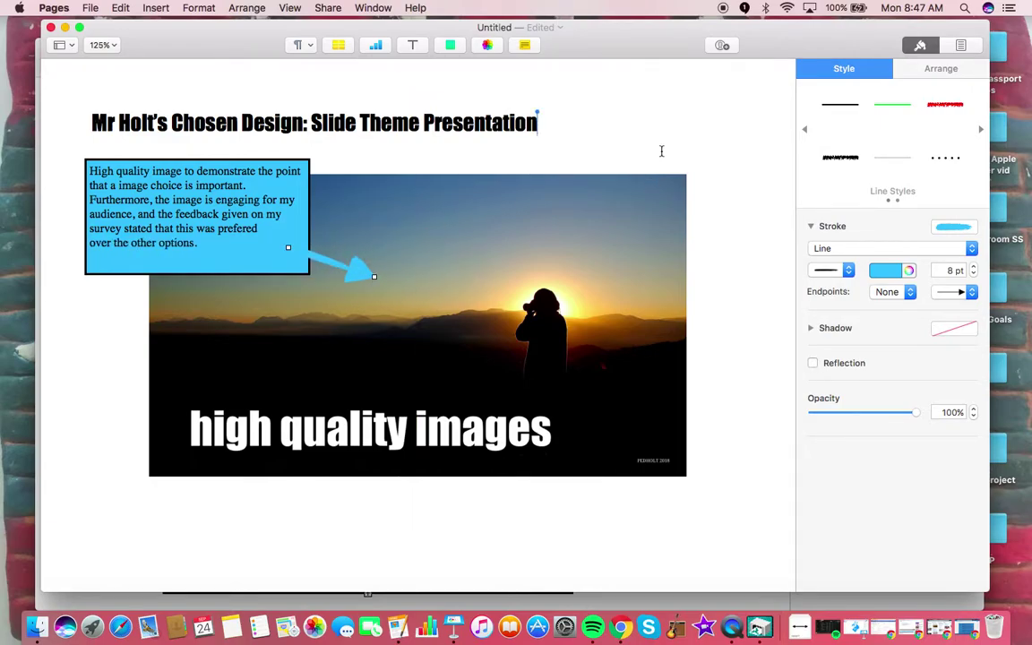